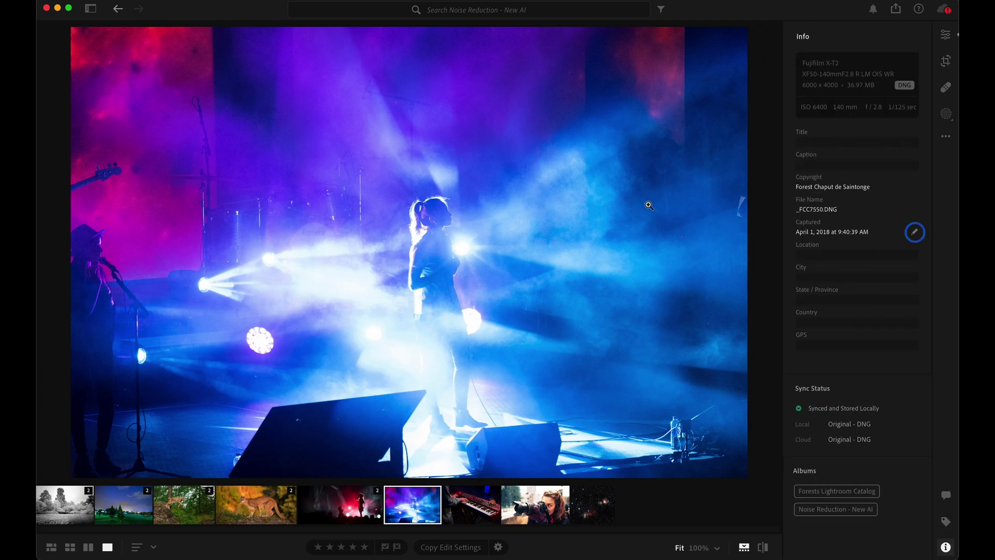
# - Zoom the concert photo _FCC7550.DNG to 100% on the singer's head
pyautogui.click(437, 208)
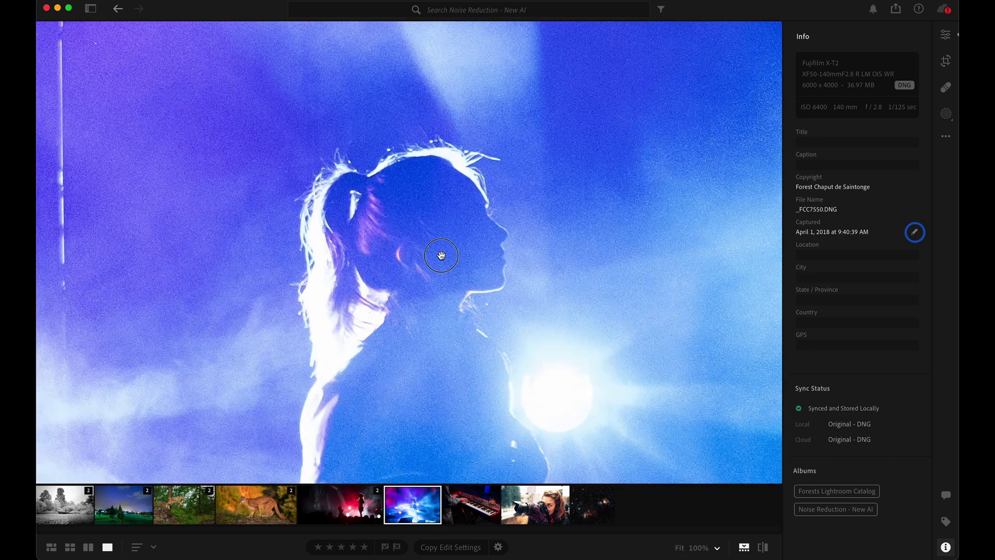
# - Inspect the grain on the singer's head, then bring up Enhance options for the blue concert photo in the grid
pyautogui.moveTo(438, 250); pyautogui.dragTo(411, 225)
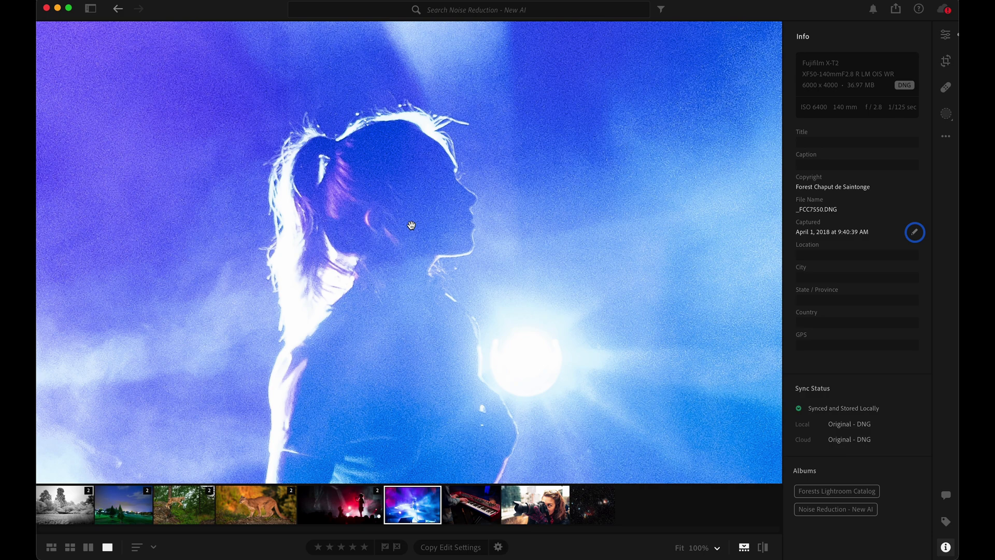
pyautogui.press('g')
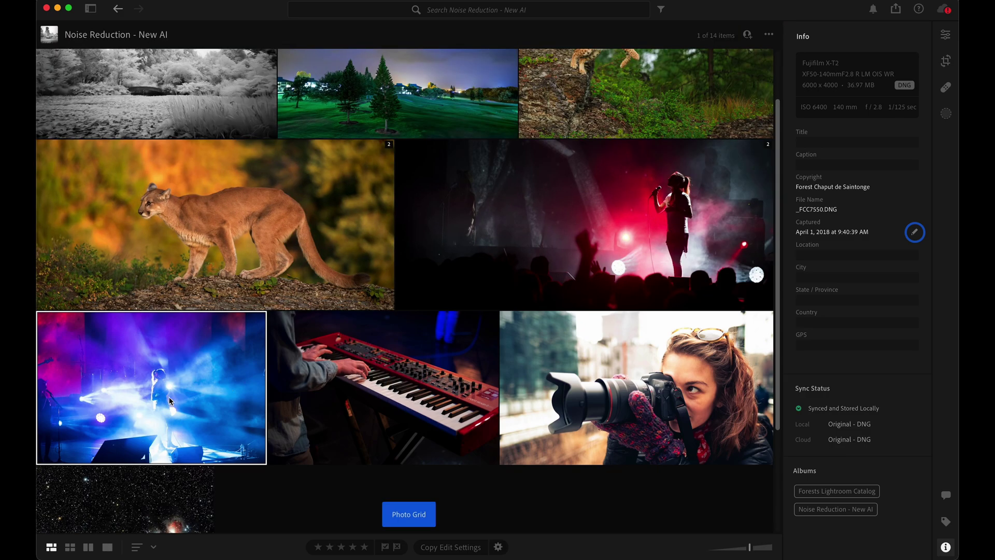
pyautogui.click(170, 400)
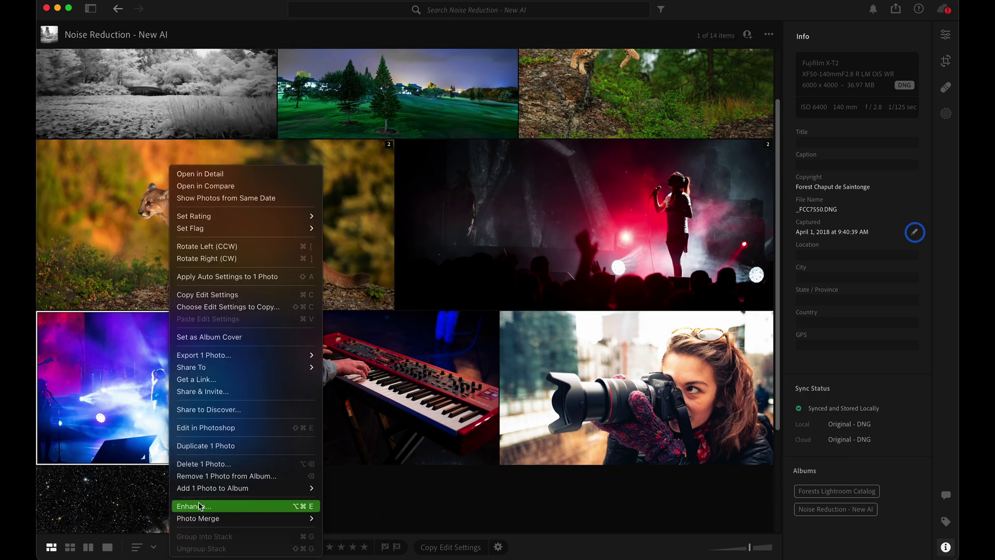
pyautogui.click(199, 505)
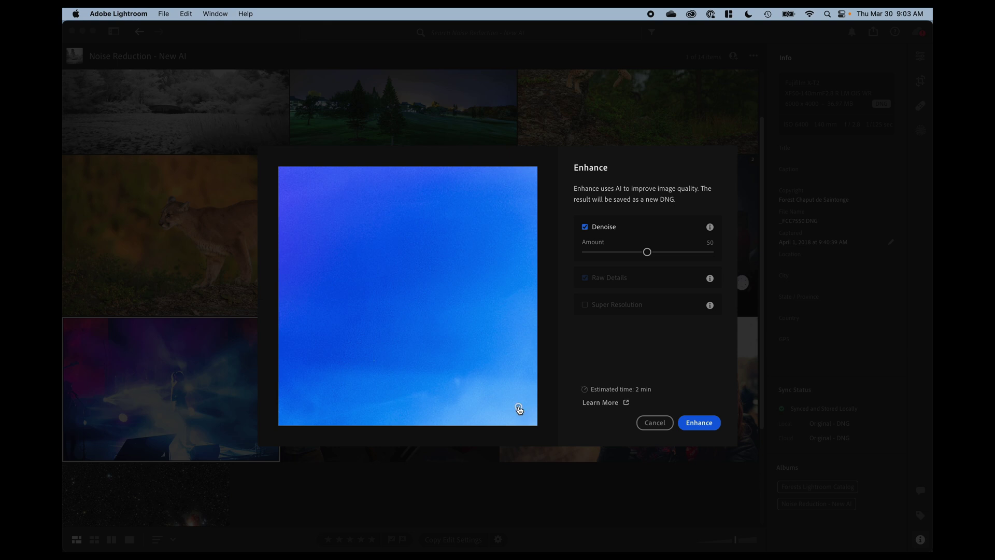
# - Zoom the Denoise (amount 50) preview onto the performer's head
pyautogui.click(519, 408)
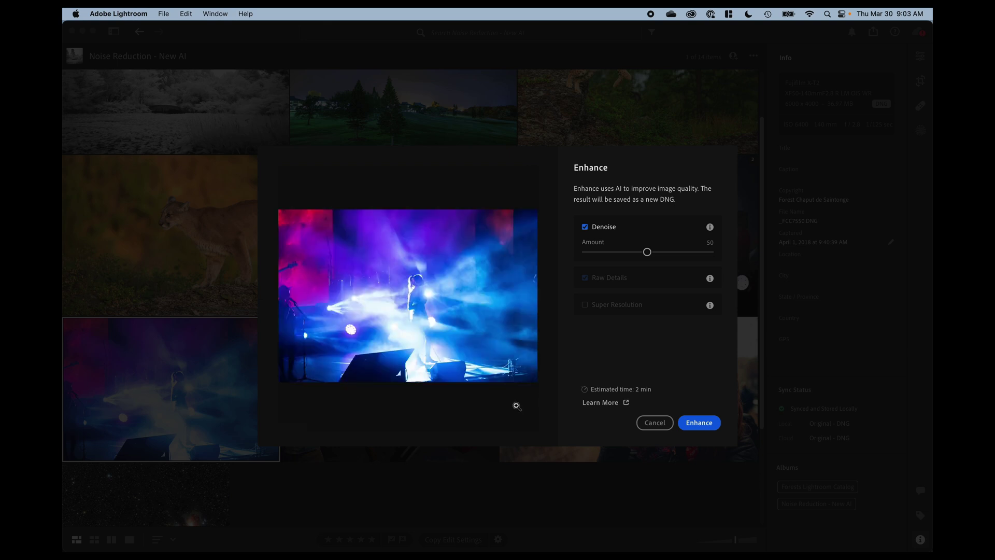
pyautogui.click(417, 283)
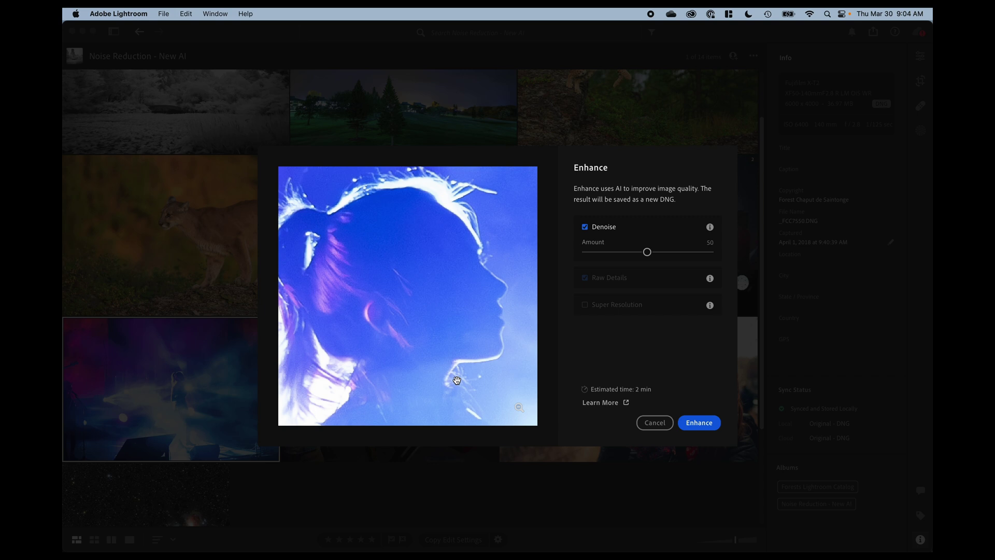
pyautogui.click(437, 305)
pyautogui.click(703, 423)
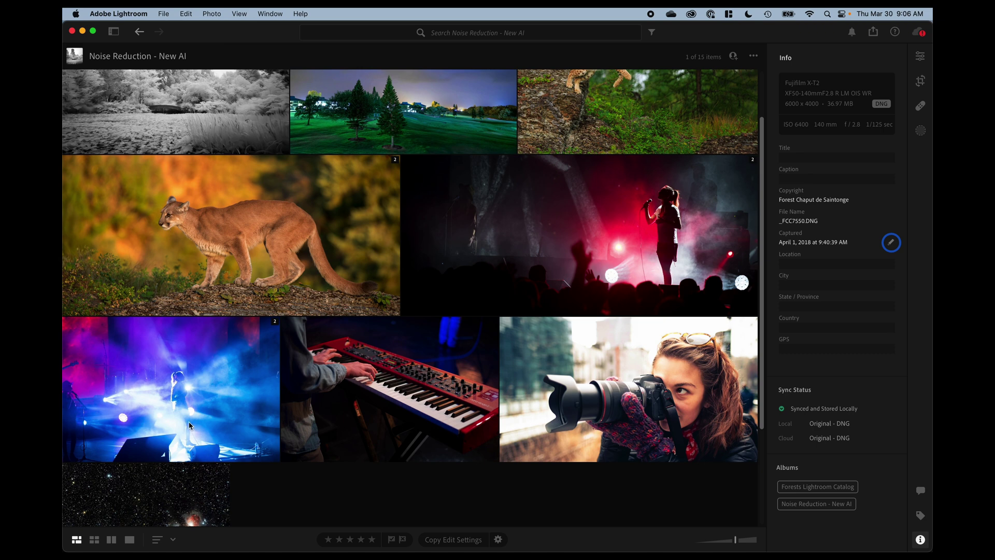
# - Select the denoised concert stack _FCC7550-Enhanced-NR.dng in the album
pyautogui.click(228, 415)
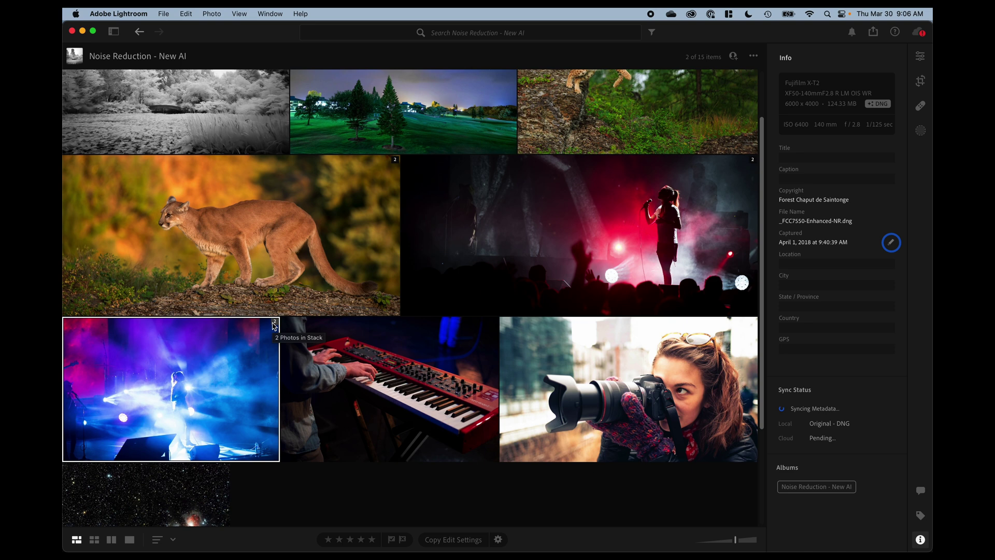
# - Expand the concert stack and open the denoised version, magnified beyond 100% on the singer's head
pyautogui.click(274, 321)
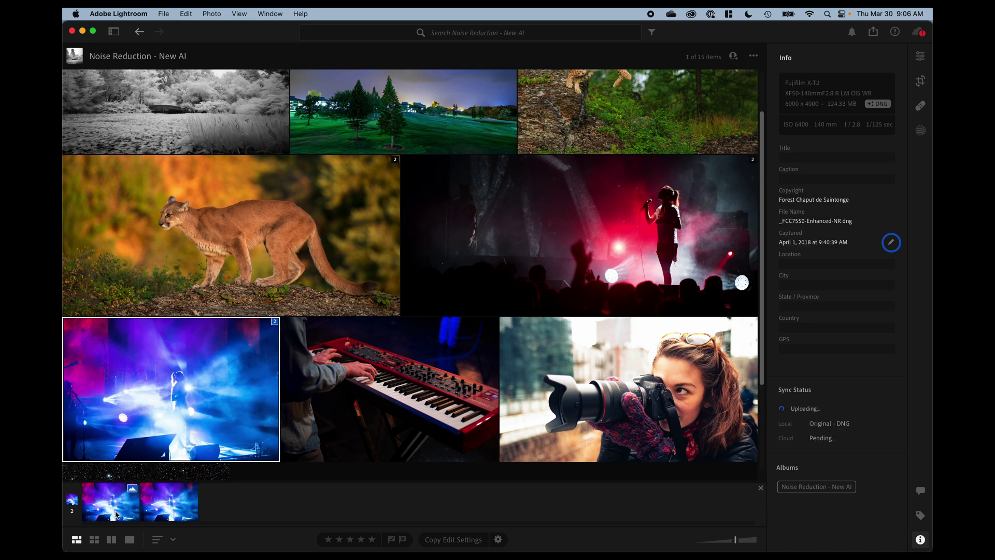
pyautogui.doubleClick(116, 515)
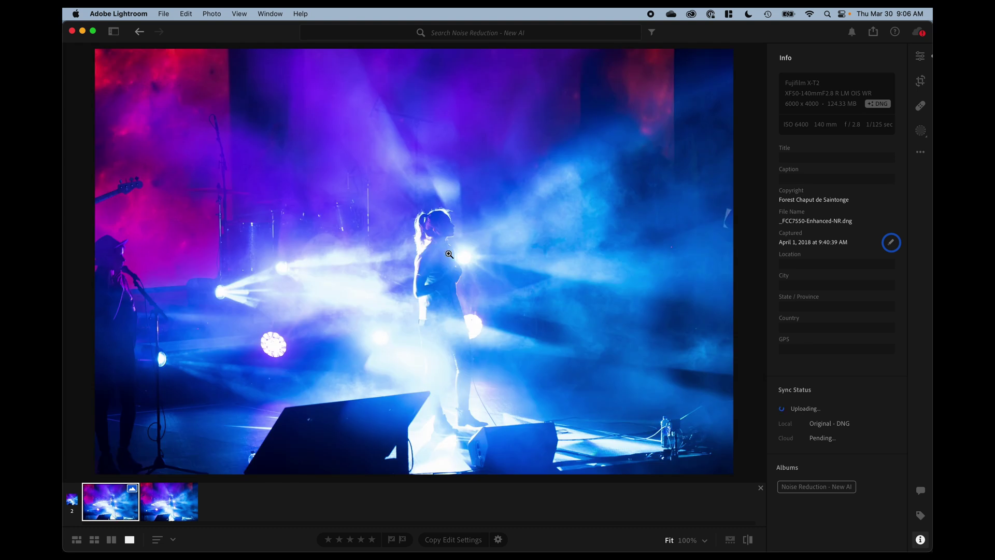
pyautogui.click(444, 224)
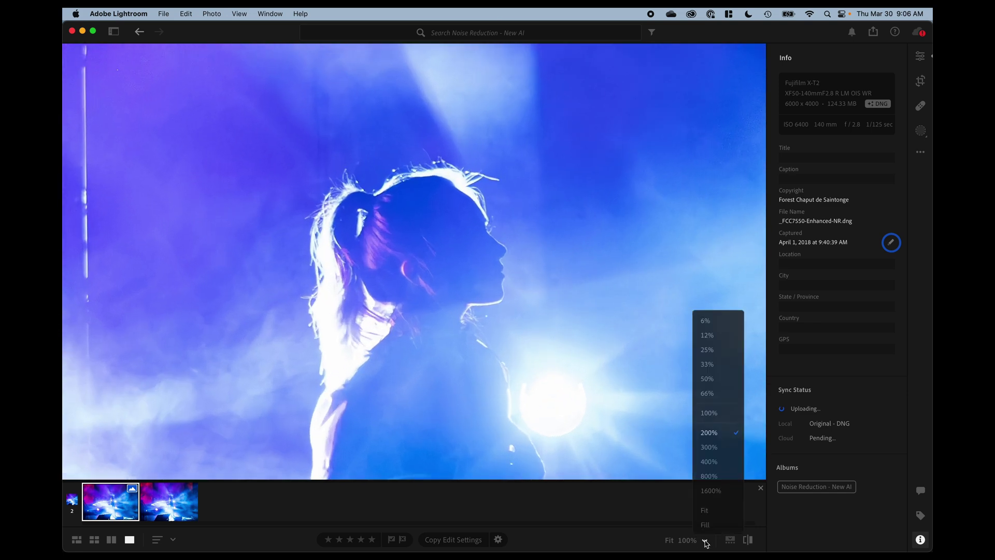
pyautogui.click(728, 452)
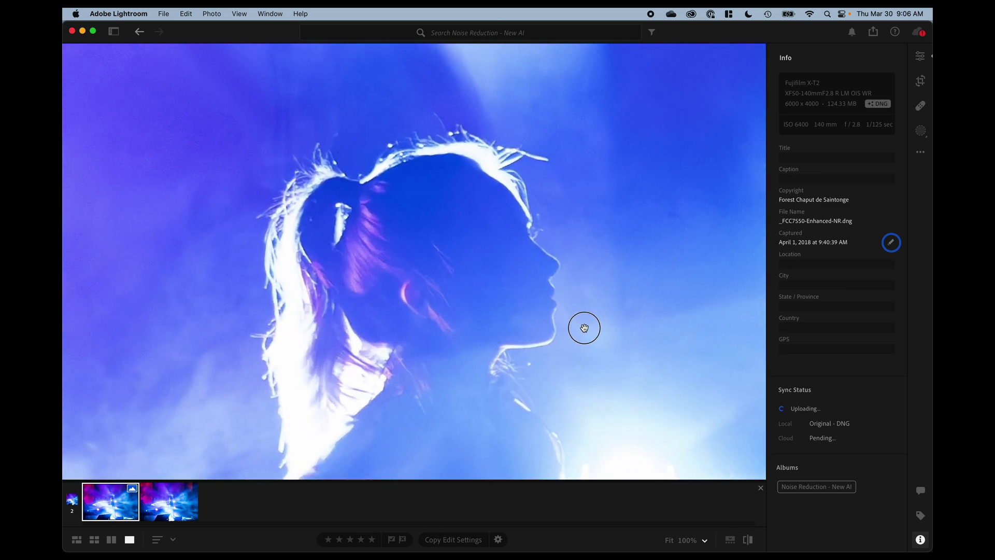
# - Hide the Info panel and switch to the noisy original concert photo for comparison
pyautogui.click(920, 540)
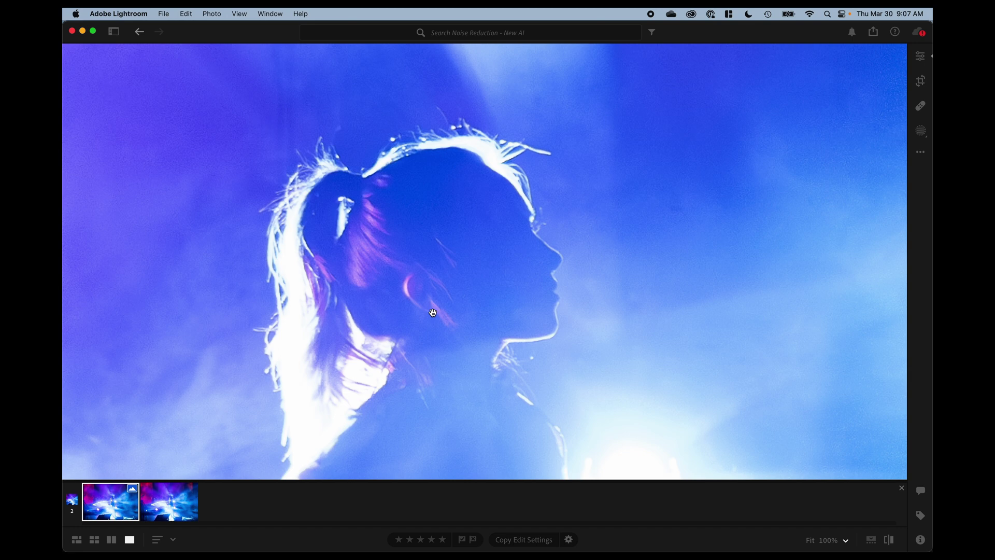
pyautogui.click(159, 508)
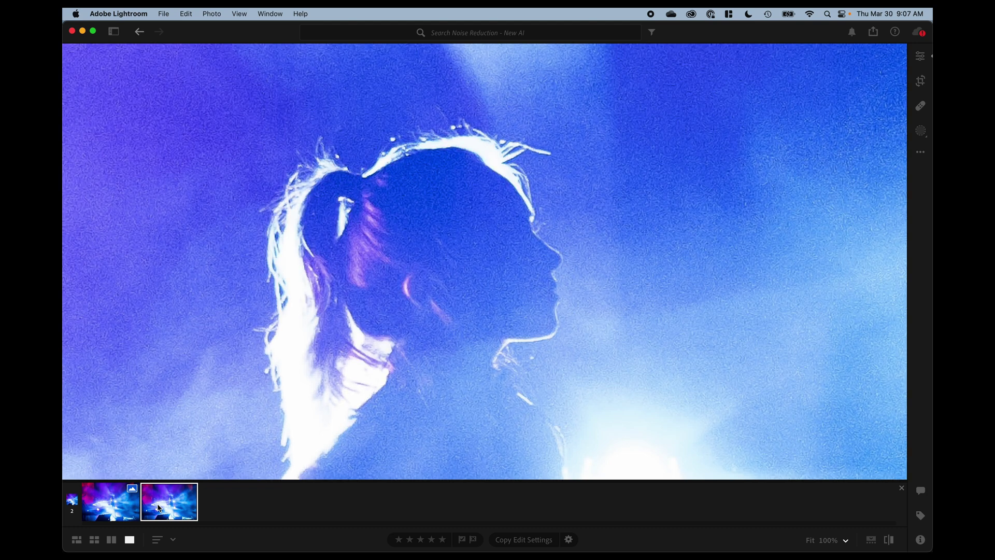
# - Flip twice between the denoised and original concert versions at 100%
pyautogui.click(105, 499)
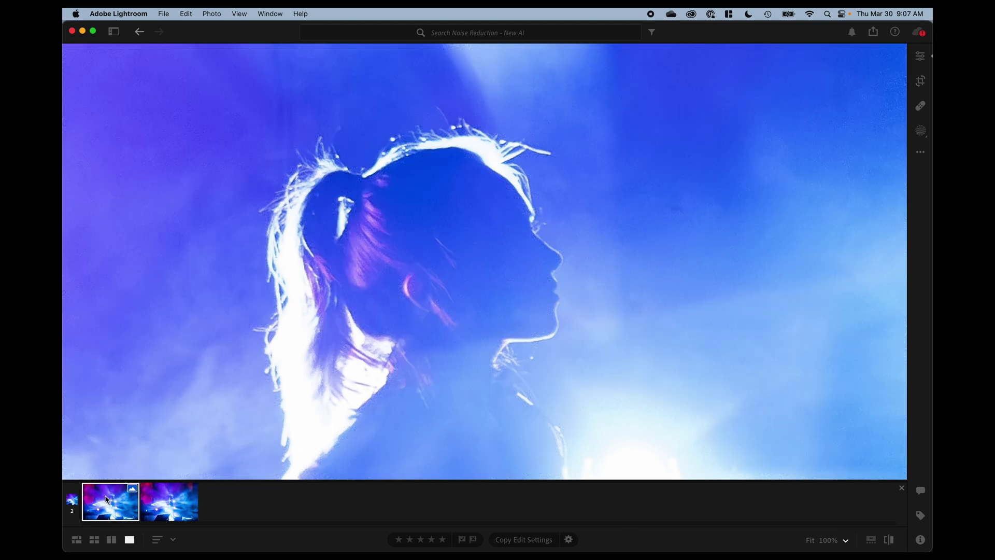
pyautogui.click(169, 508)
pyautogui.click(108, 509)
pyautogui.click(167, 511)
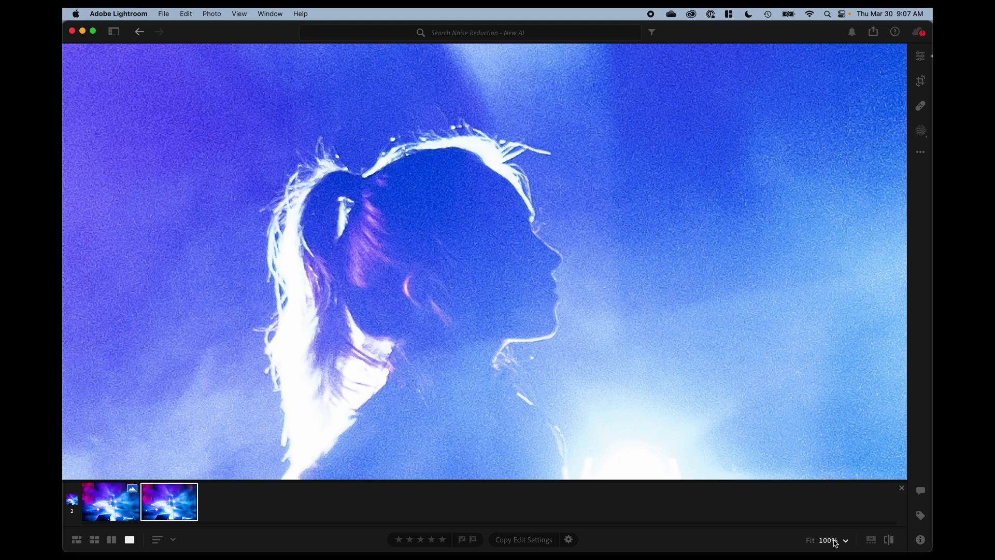
# - Magnify the concert photo to 400%, briefly checking the whole photo with Z
pyautogui.click(833, 542)
pyautogui.click(840, 540)
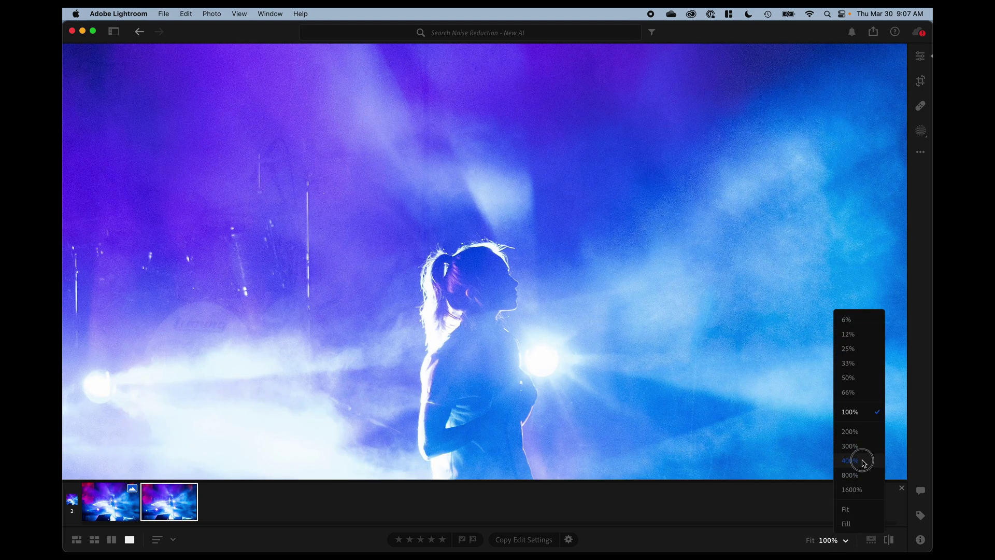
pyautogui.click(860, 460)
pyautogui.press('z')
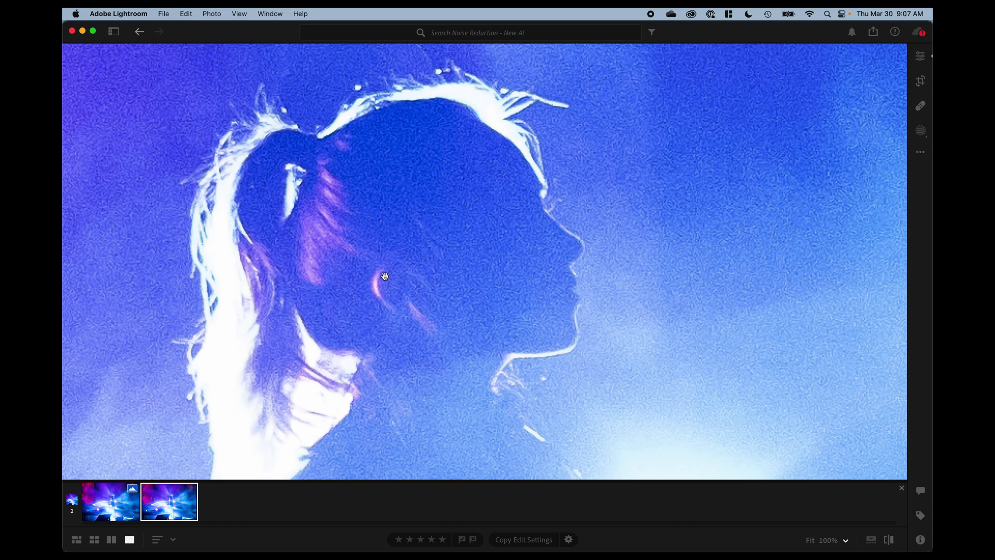
pyautogui.press('z')
pyautogui.press('z')
pyautogui.press('z')
# - Compare denoised and original concert versions at 400%, ending on the denoised one
pyautogui.click(110, 507)
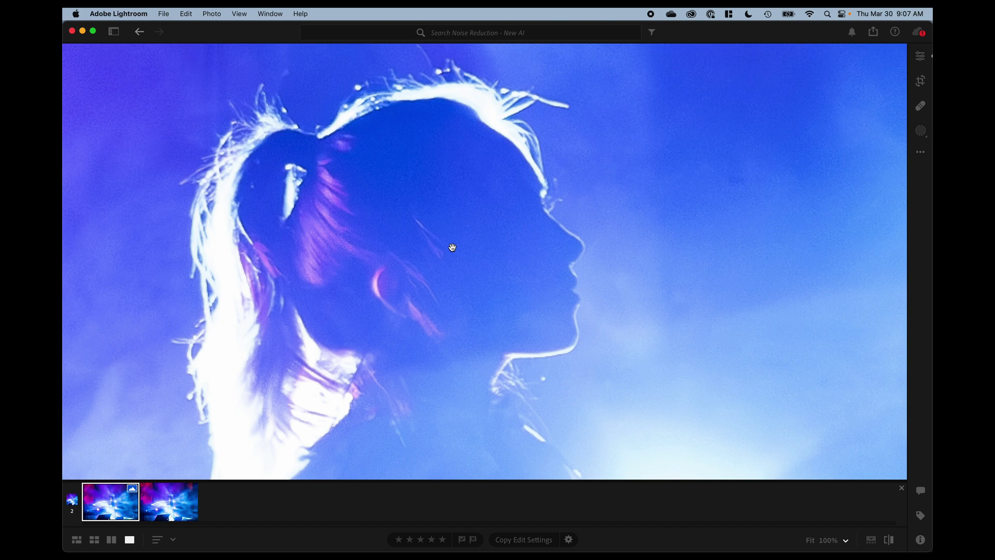
pyautogui.click(160, 513)
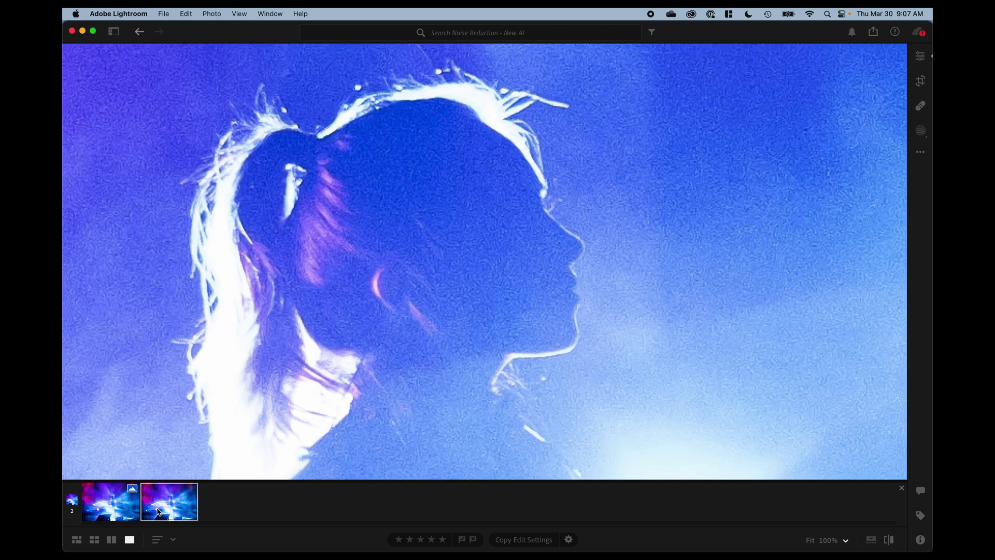
pyautogui.click(127, 509)
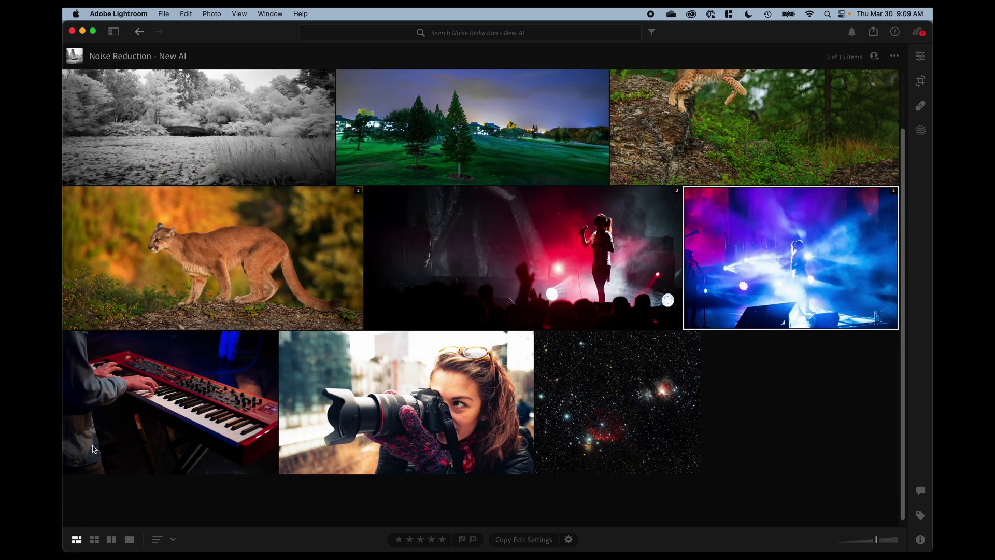
# - Open the cougar photo at 100% on its eye and inspect its noisy original
pyautogui.doubleClick(233, 278)
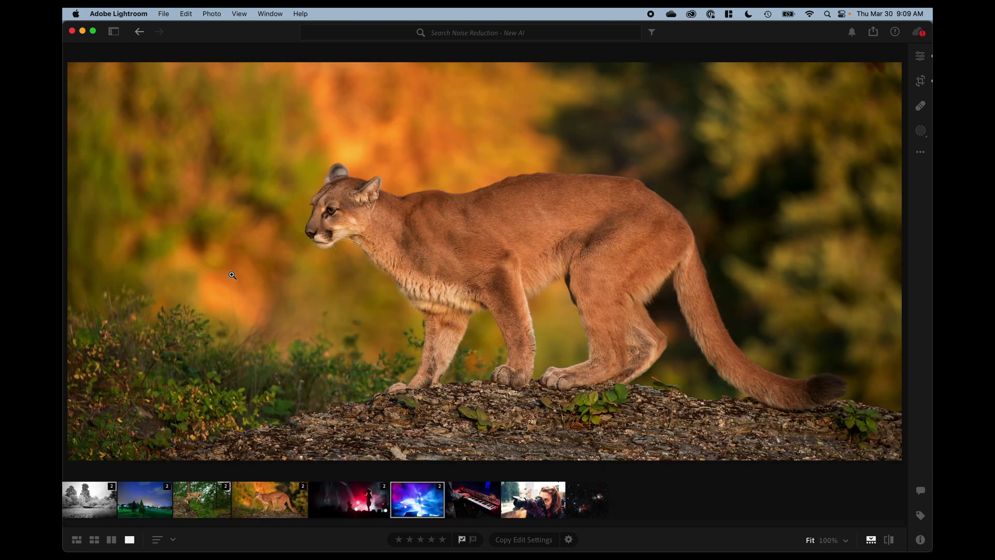
pyautogui.click(327, 209)
pyautogui.moveTo(379, 234); pyautogui.dragTo(534, 312)
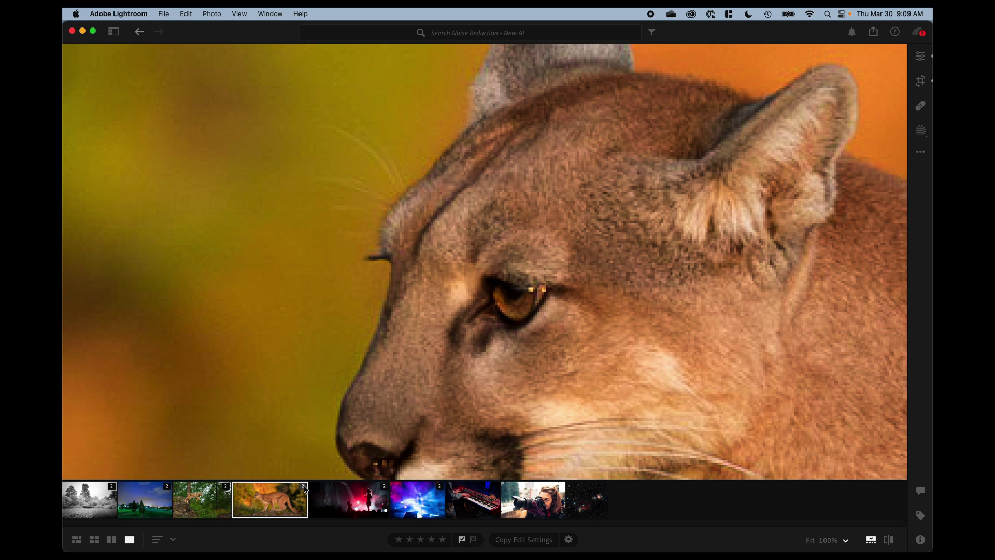
pyautogui.click(304, 487)
pyautogui.click(200, 488)
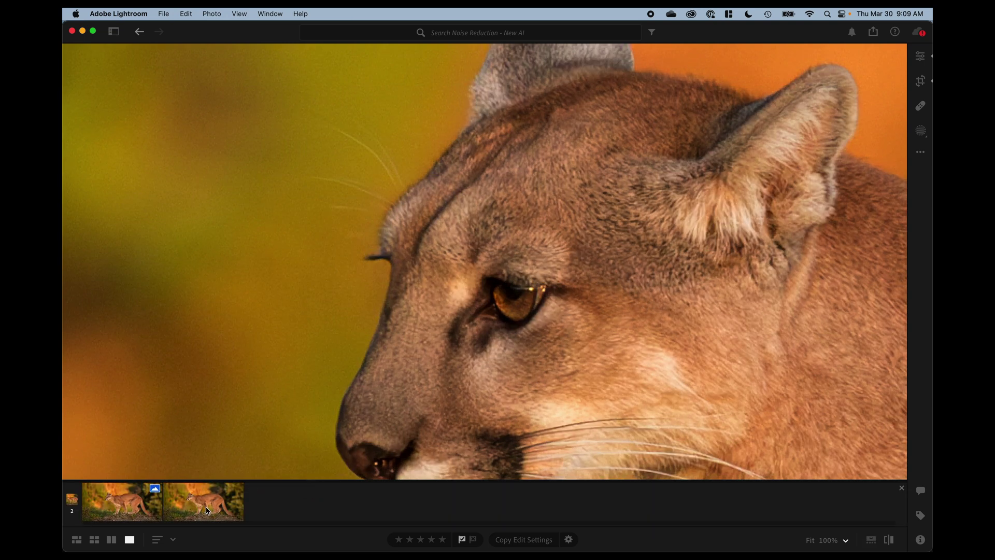
pyautogui.moveTo(572, 289); pyautogui.dragTo(603, 312)
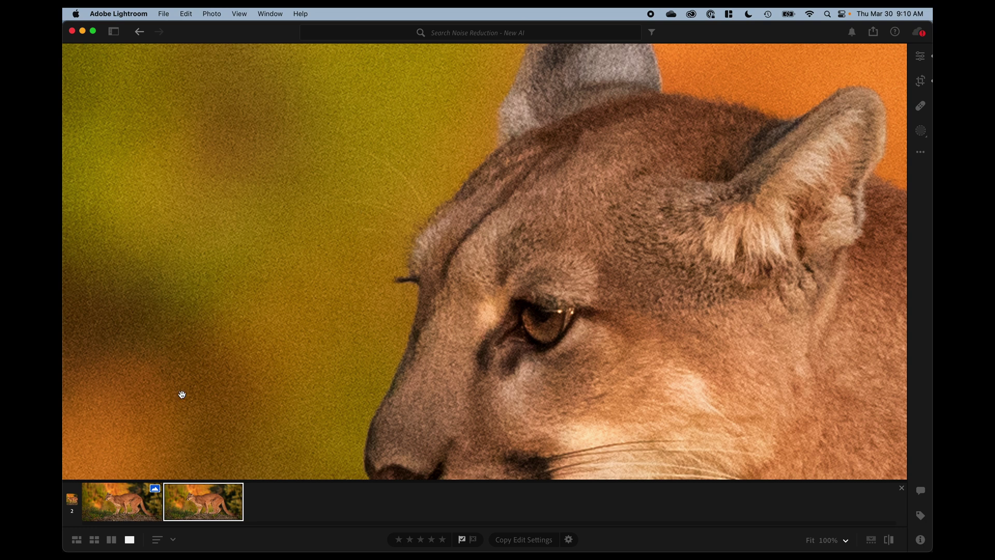
# - Switch to the denoised cougar, then open the black-and-white infrared landscape
pyautogui.click(122, 507)
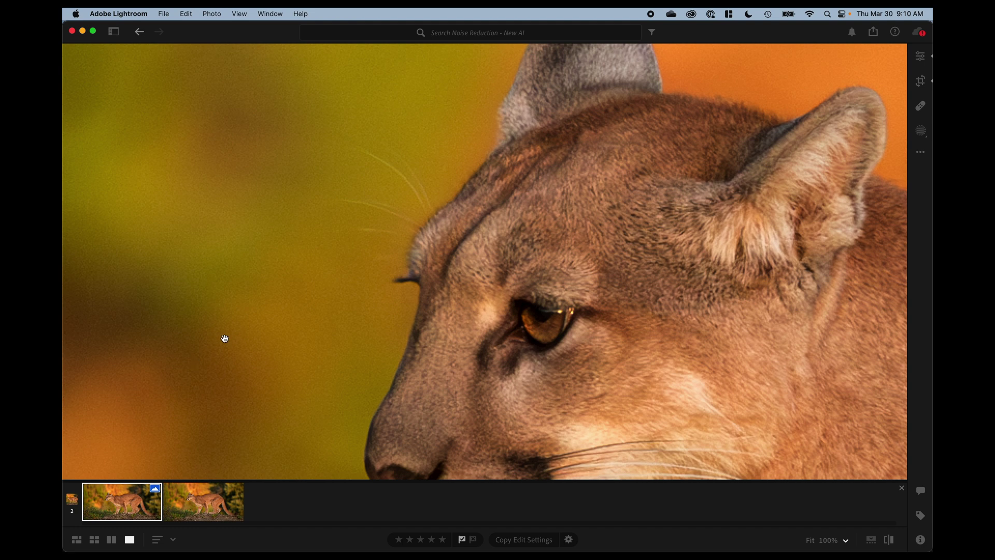
pyautogui.press('g')
pyautogui.doubleClick(263, 157)
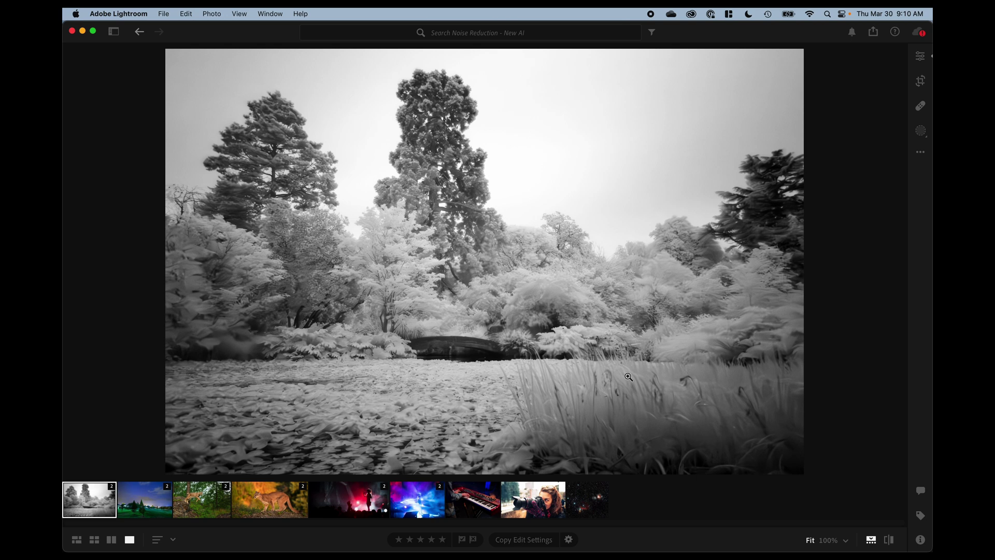
# - Inspect the infrared grass at 100%, expand its two-version stack, and show the noisy original
pyautogui.click(646, 401)
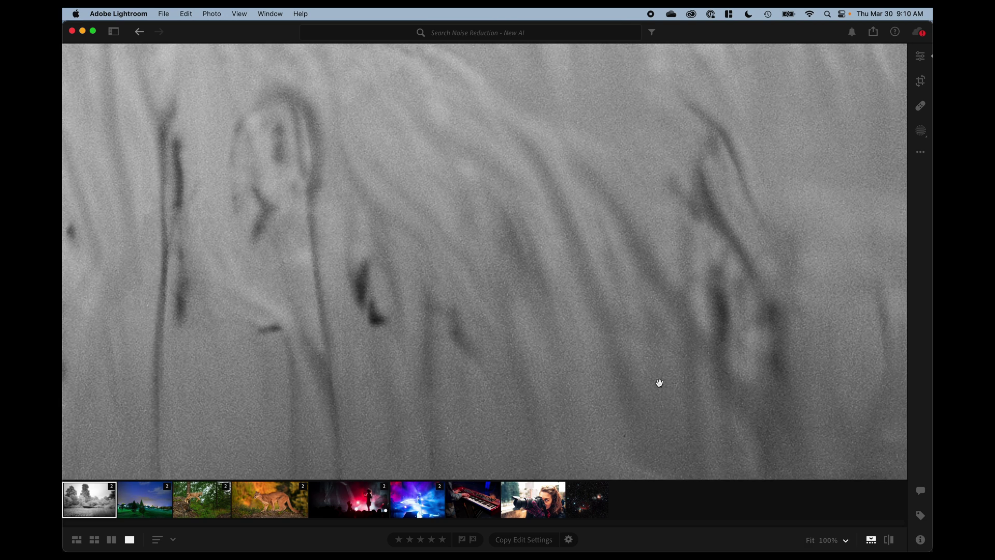
pyautogui.moveTo(658, 382); pyautogui.dragTo(492, 424)
pyautogui.click(111, 487)
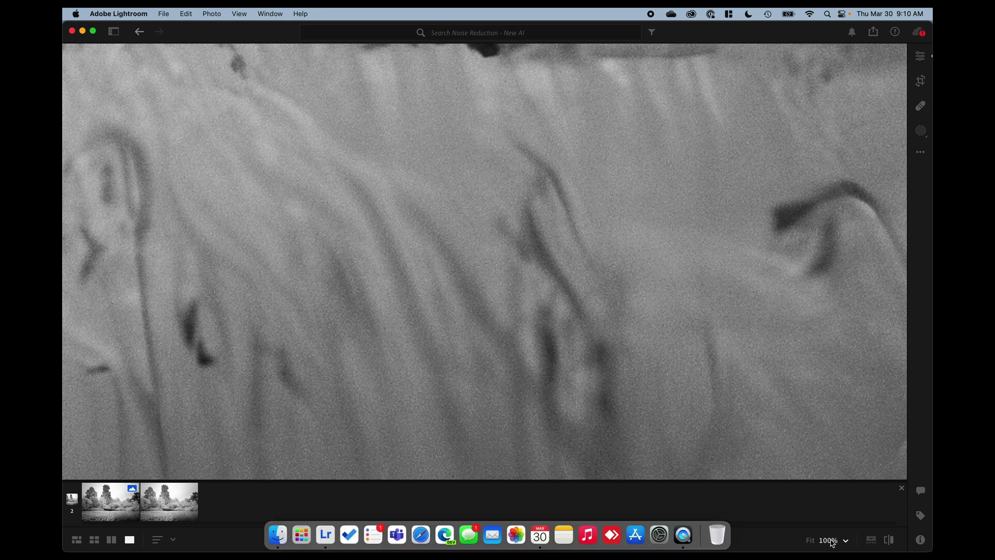
pyautogui.click(758, 478)
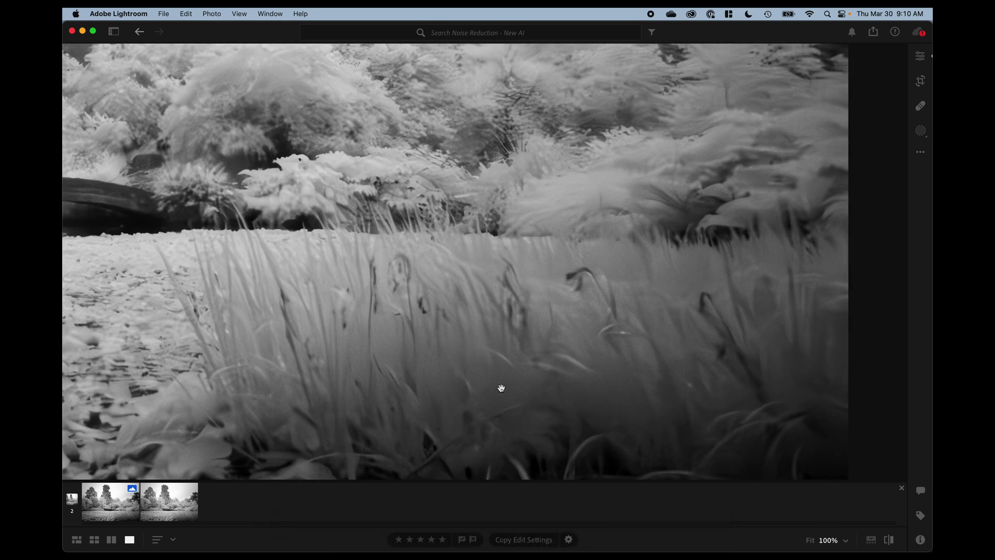
pyautogui.click(167, 514)
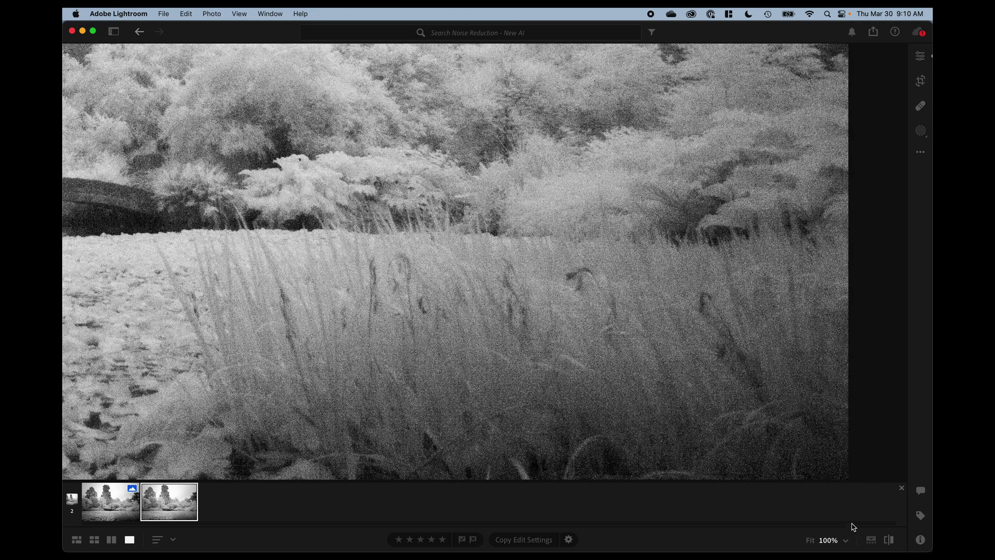
# - Magnify the infrared photo to 200% over the grass, then 100% on the bushes
pyautogui.click(845, 540)
pyautogui.click(850, 432)
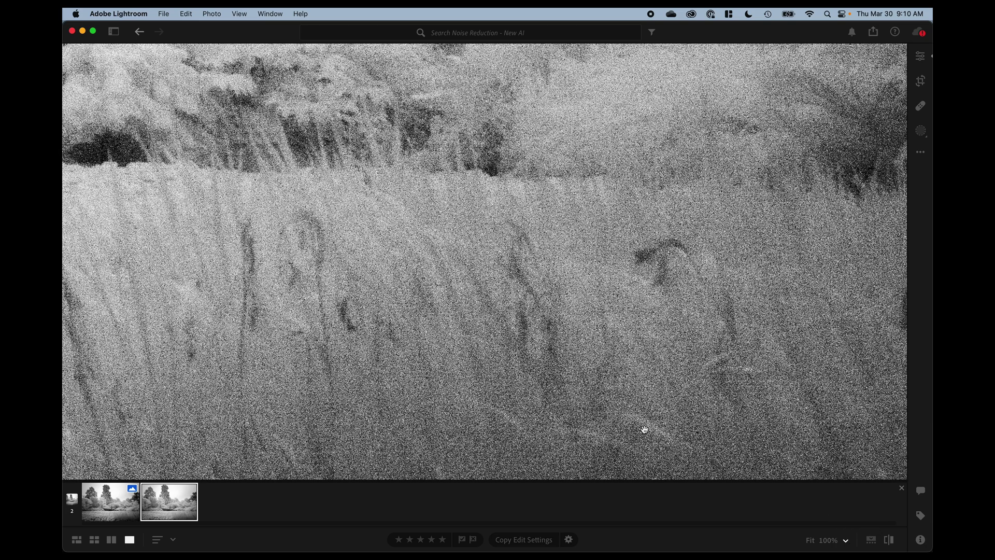
pyautogui.moveTo(642, 427); pyautogui.dragTo(604, 323)
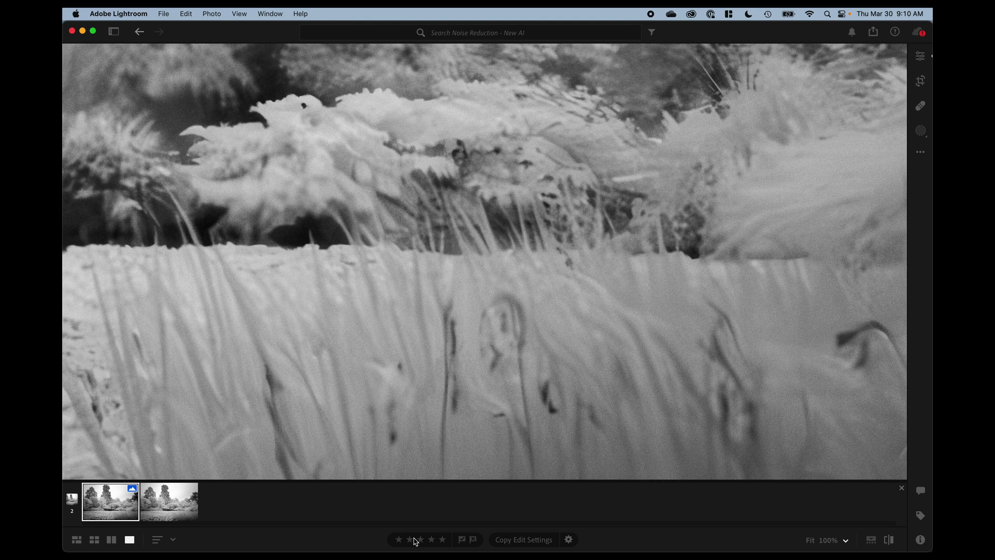
pyautogui.click(384, 284)
# - Pan the infrared close-up to the tree area and magnify to 300%
pyautogui.rightClick(380, 244)
pyautogui.press('Escape')
pyautogui.moveTo(380, 244); pyautogui.dragTo(187, 275)
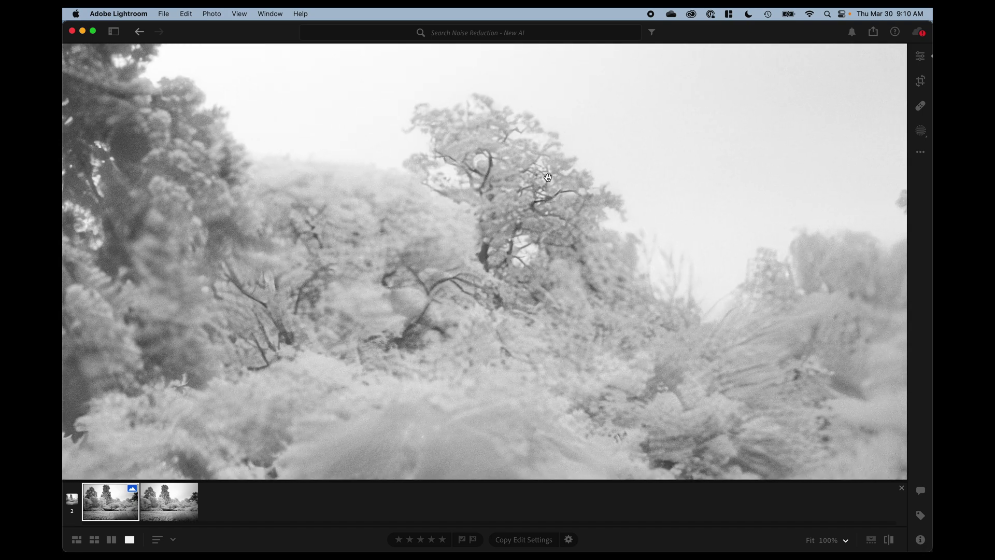
pyautogui.click(845, 540)
pyautogui.click(850, 446)
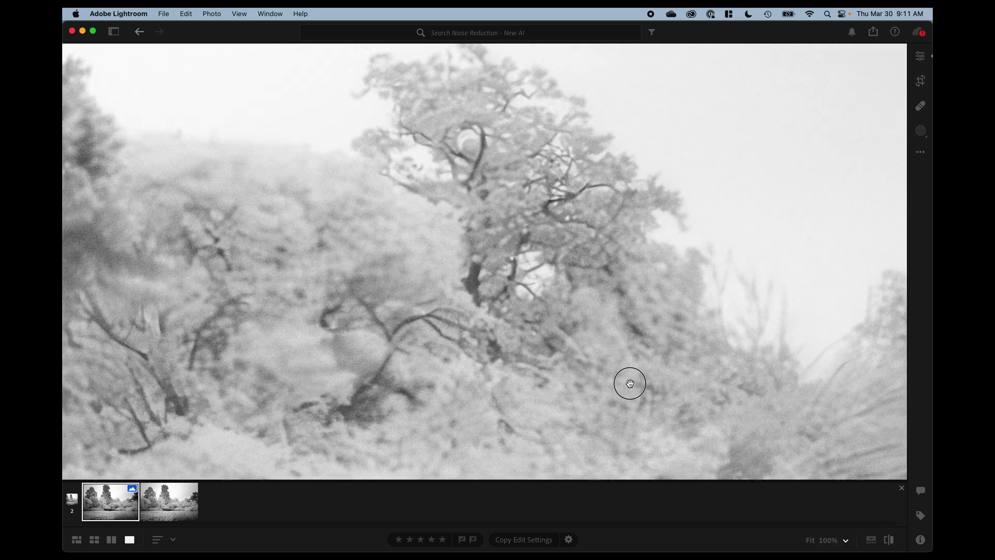
# - Compare the tree's noisy original with the denoised version, ending on the denoised one
pyautogui.moveTo(629, 384); pyautogui.dragTo(622, 448)
pyautogui.click(160, 500)
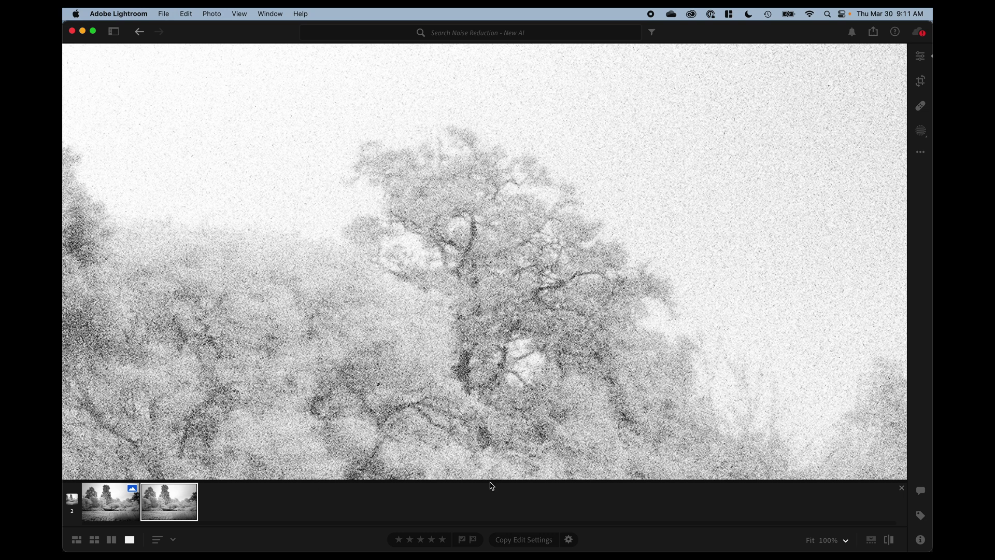
pyautogui.click(109, 507)
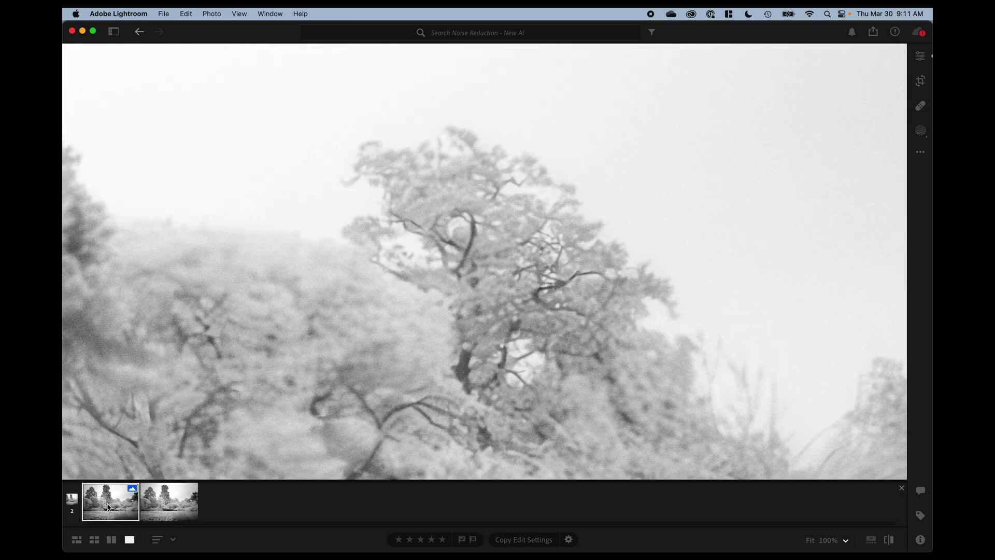